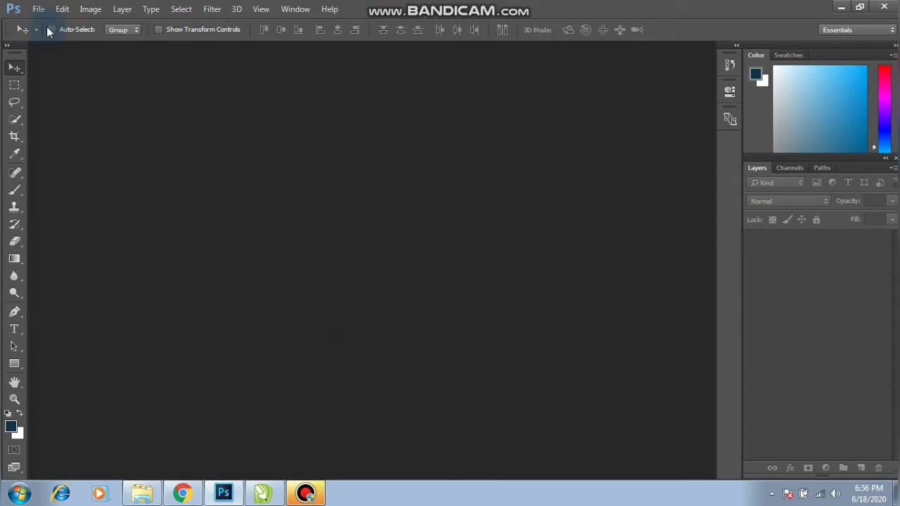
Step: Open the File menu in the empty Photoshop workspace
left_click(38, 8)
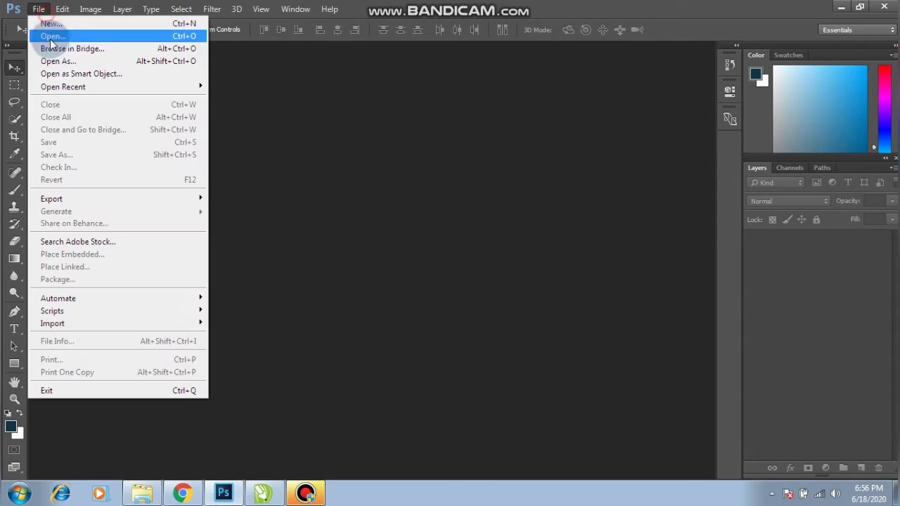
Step: Open the cut-out portrait 18834.png and fit it to the window
left_click(49, 34)
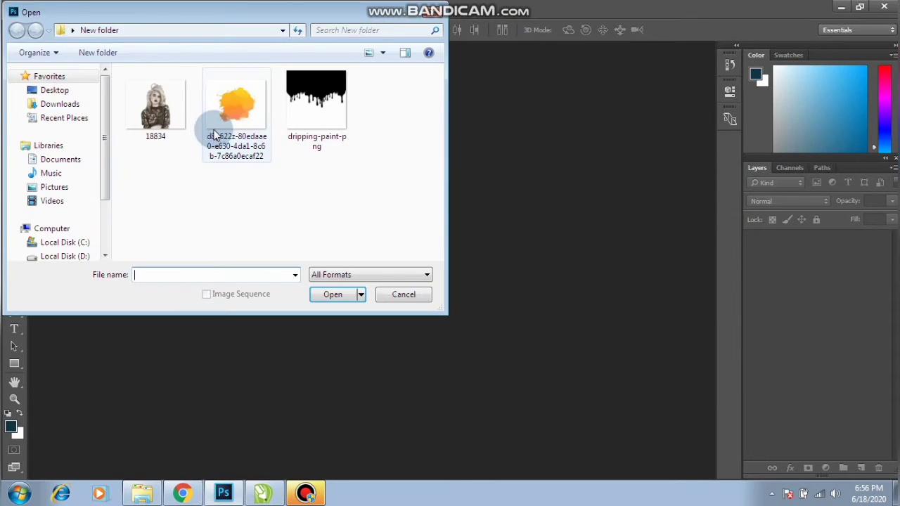
left_click(166, 120)
left_click(327, 295)
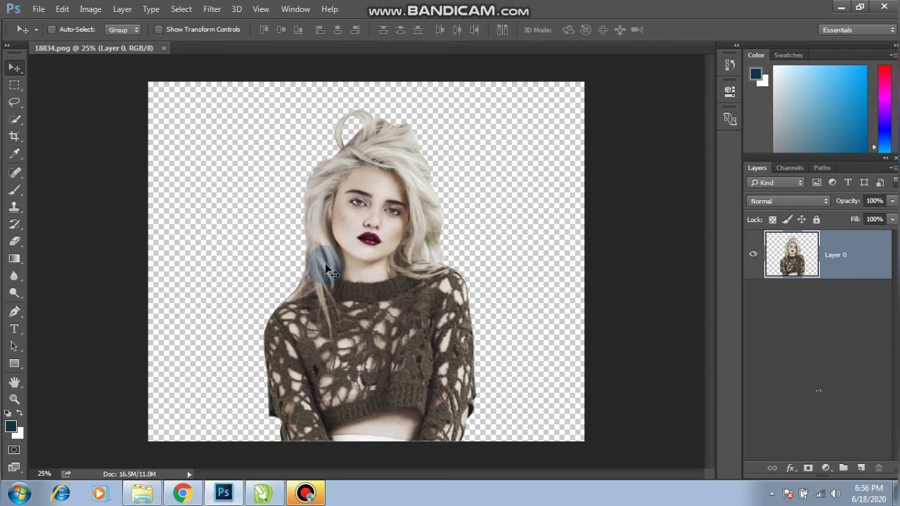
key("ctrl+0")
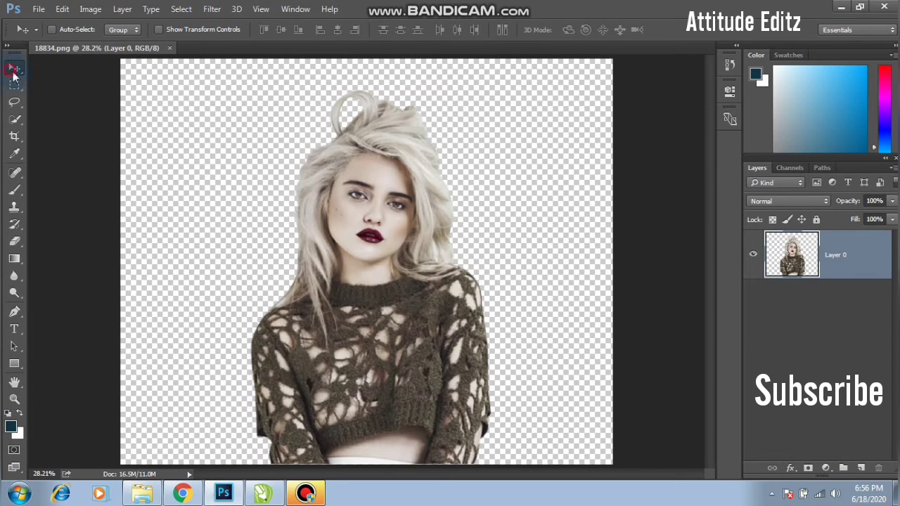
left_click(845, 261)
Step: Add a white (#ffffff) Solid Color fill layer and place it beneath Layer 0
left_click(827, 470)
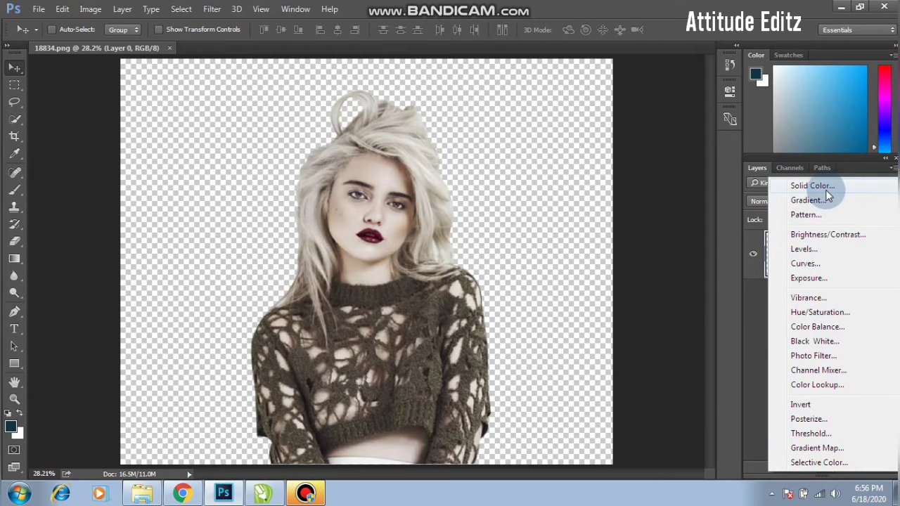
left_click(830, 185)
left_click_drag(405, 236, 275, 114)
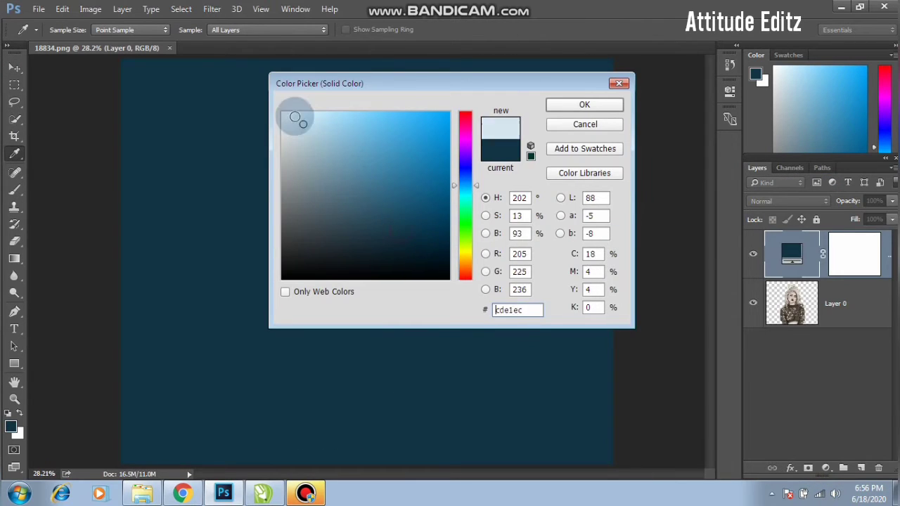
left_click(593, 106)
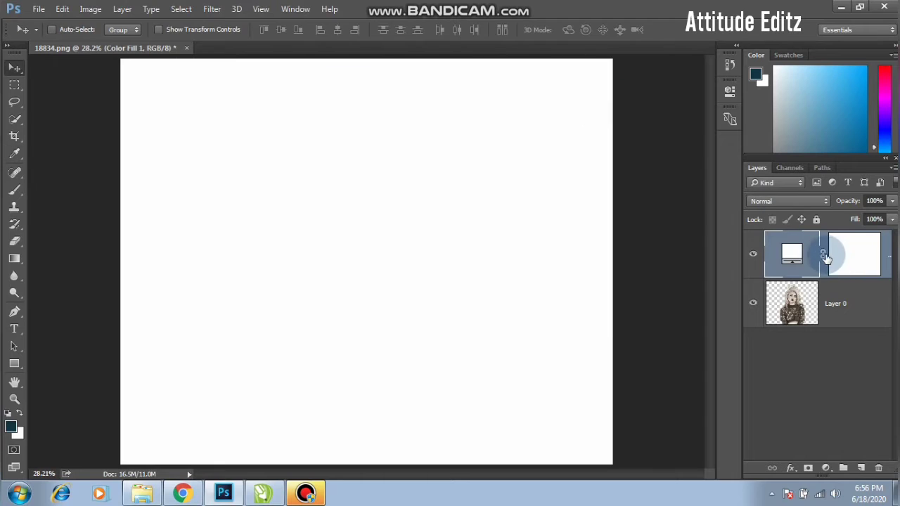
left_click_drag(826, 241, 823, 330)
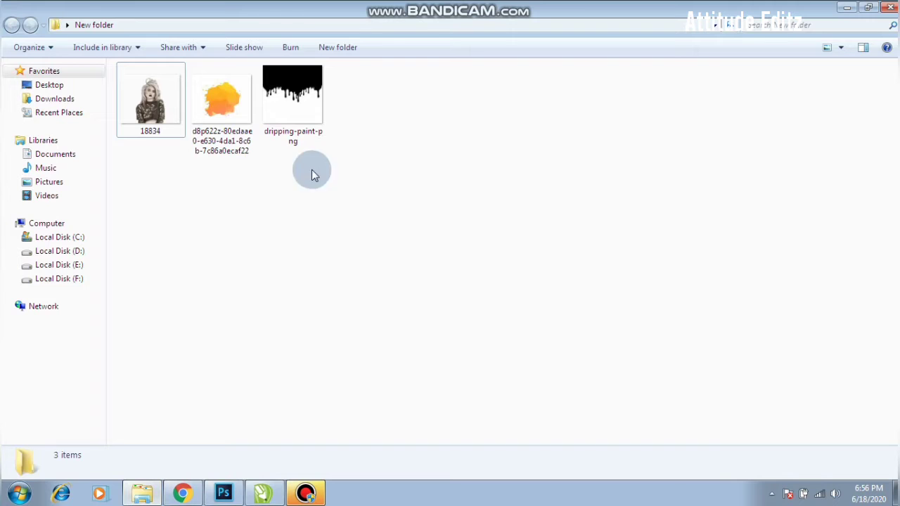
mouse_move(326, 115)
left_mouse_down()
mouse_move(315, 201)
mouse_move(279, 319)
left_mouse_up()
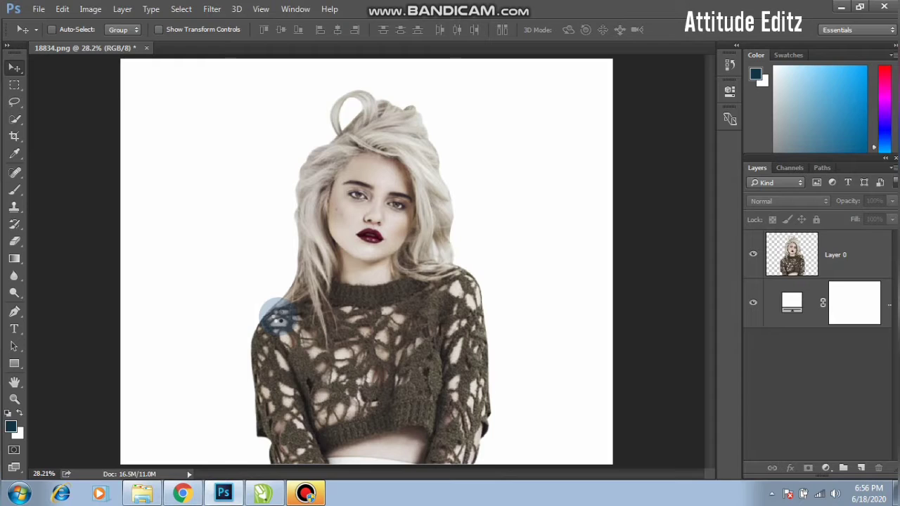
Step: Drop dripping-paint-png onto the canvas as a new layer above the portrait
left_click_drag(278, 320, 186, 197)
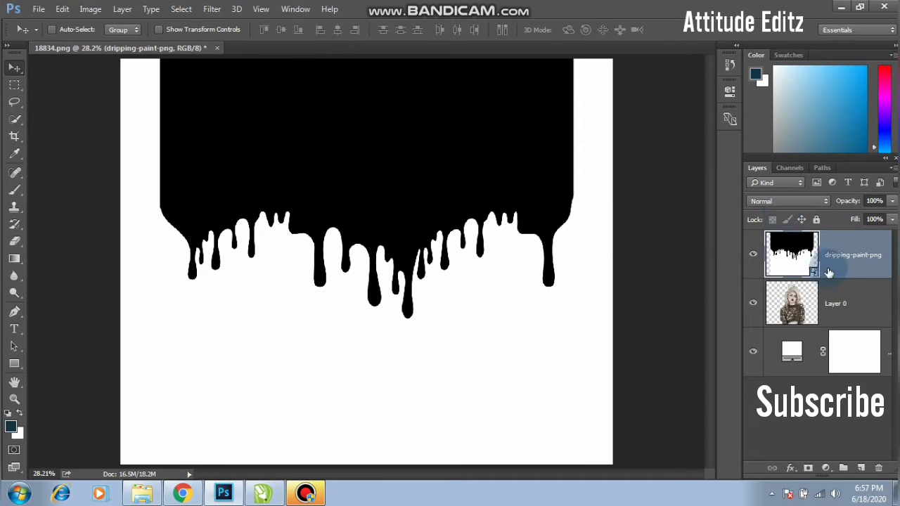
Step: Set the drip layer to Lighten blending and move it down over the portrait
left_click(807, 201)
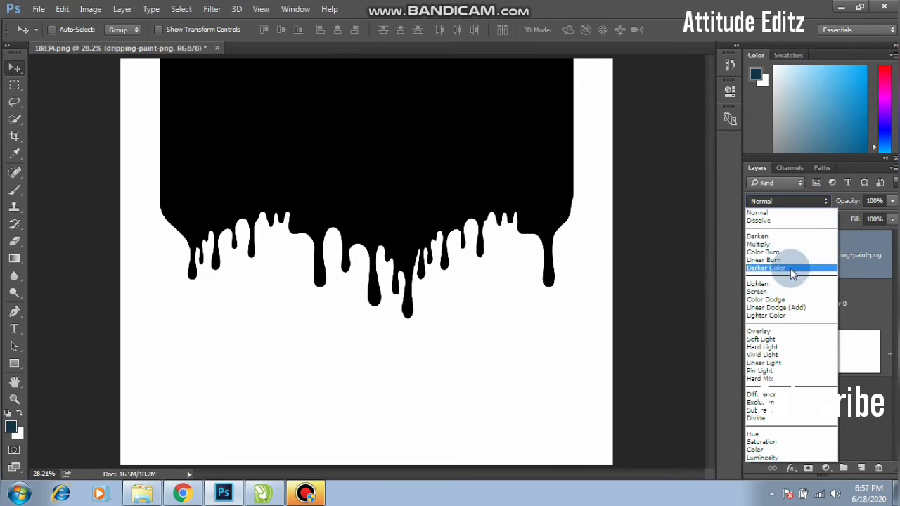
left_click(789, 284)
key("ctrl")
mouse_move(431, 165)
left_mouse_down()
mouse_move(417, 248)
mouse_move(425, 262)
left_mouse_up()
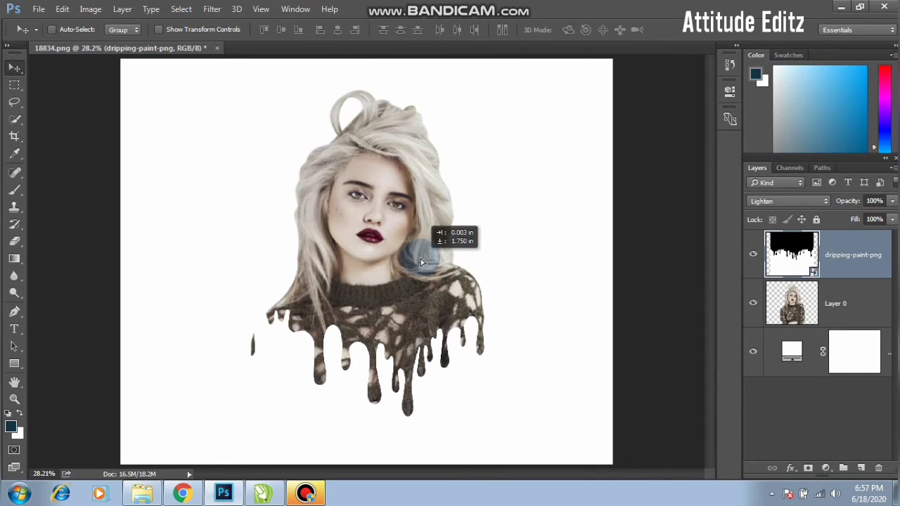
Step: Narrow and centre the drip layer over the sweater with Free Transform
left_click(159, 30)
left_click_drag(573, 359, 563, 361)
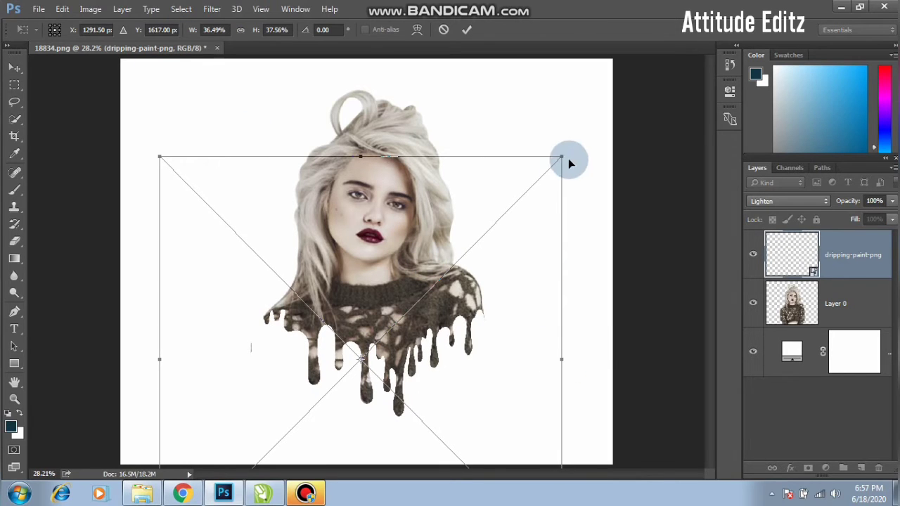
left_click_drag(502, 251, 503, 276)
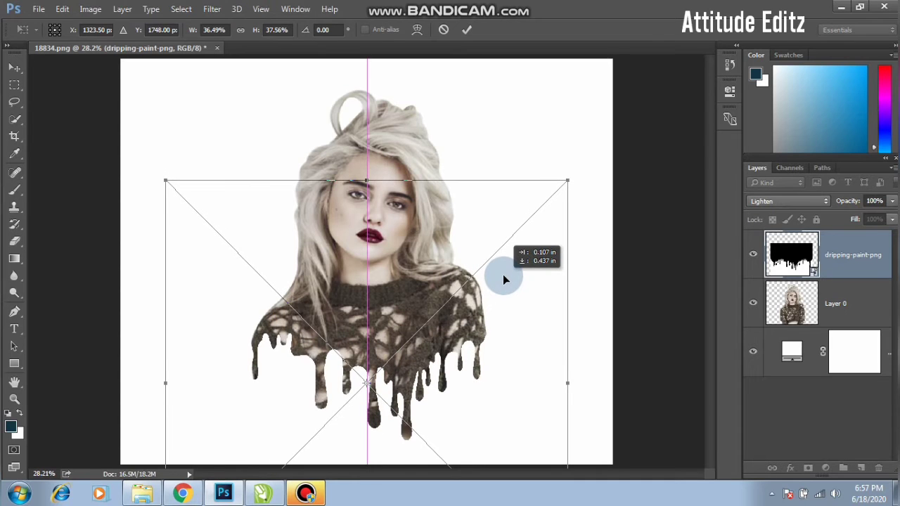
left_click_drag(503, 276, 503, 275)
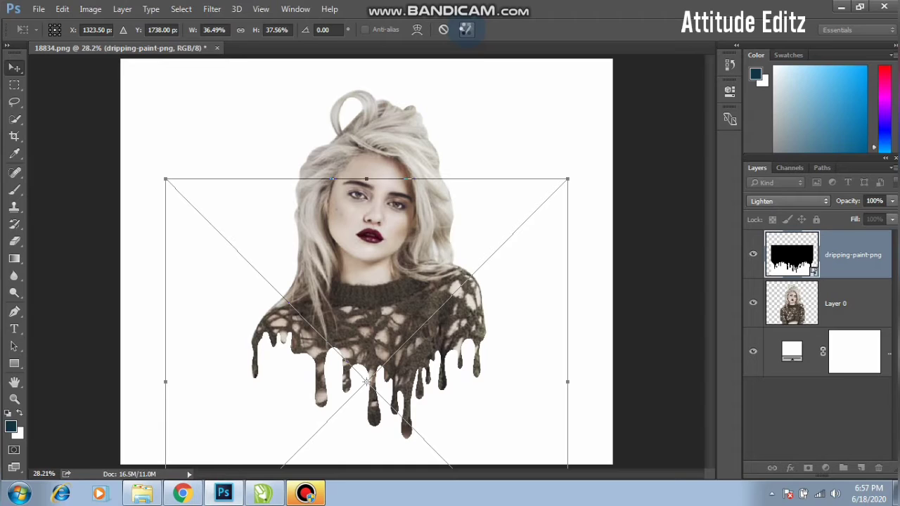
left_click(466, 29)
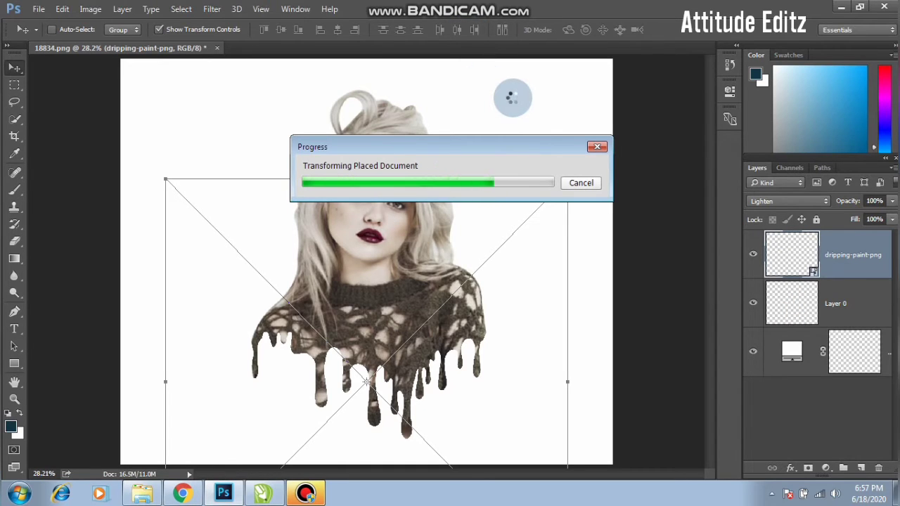
left_click(176, 29)
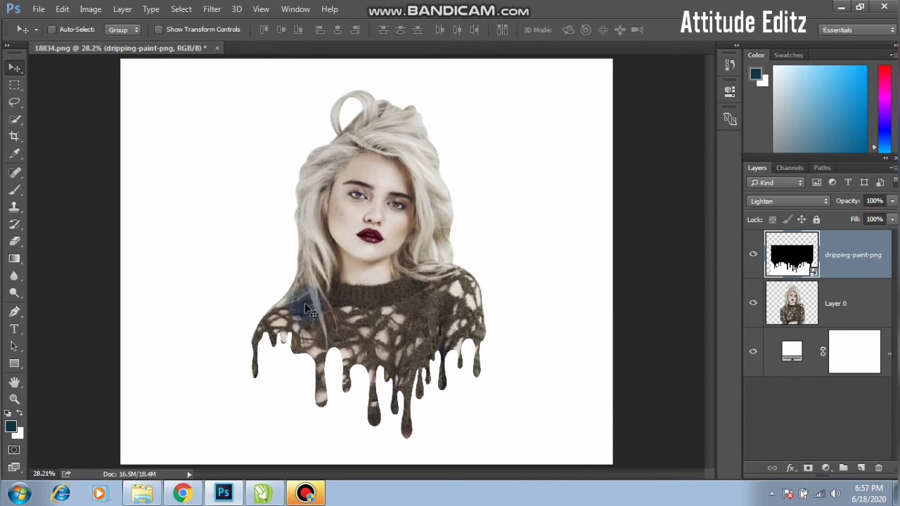
left_click(142, 493)
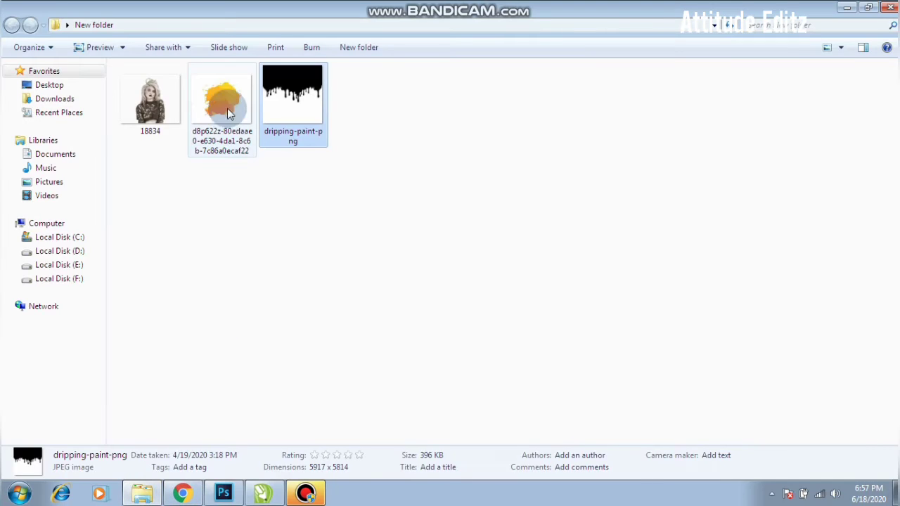
left_click_drag(227, 108, 227, 497)
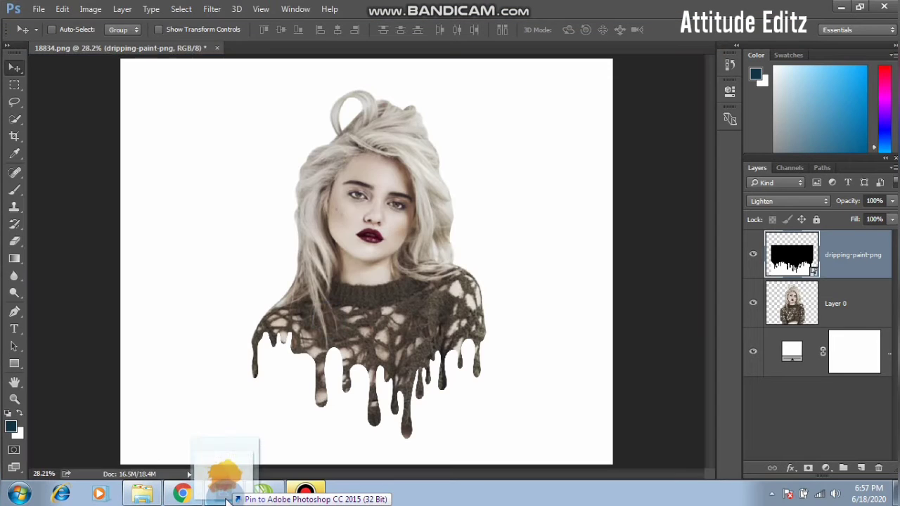
Step: Place the orange splash, move it below the portrait and up behind the head
left_click_drag(226, 499, 376, 232)
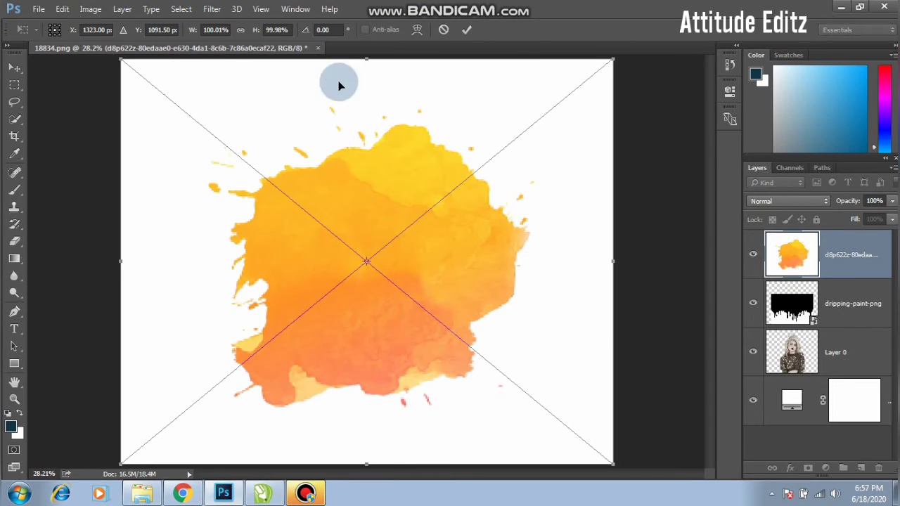
left_click(468, 30)
left_click_drag(849, 251, 835, 362)
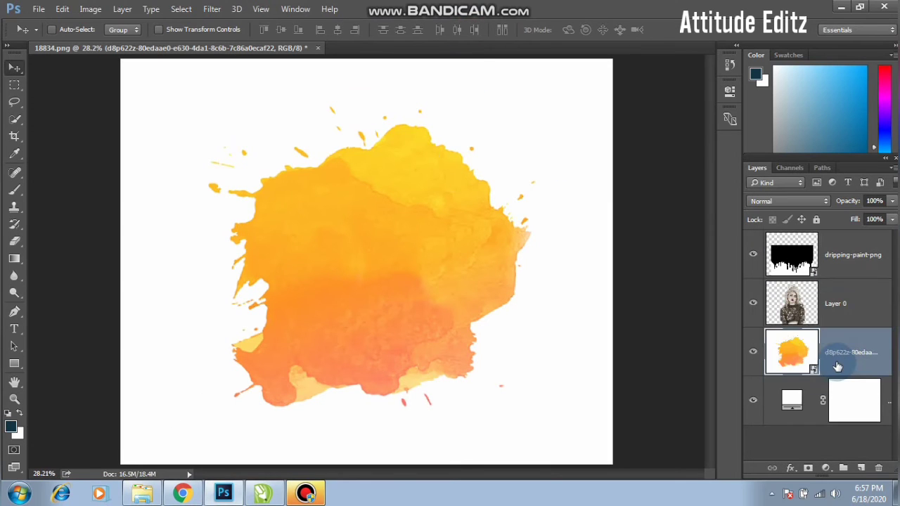
left_click_drag(490, 240, 476, 186)
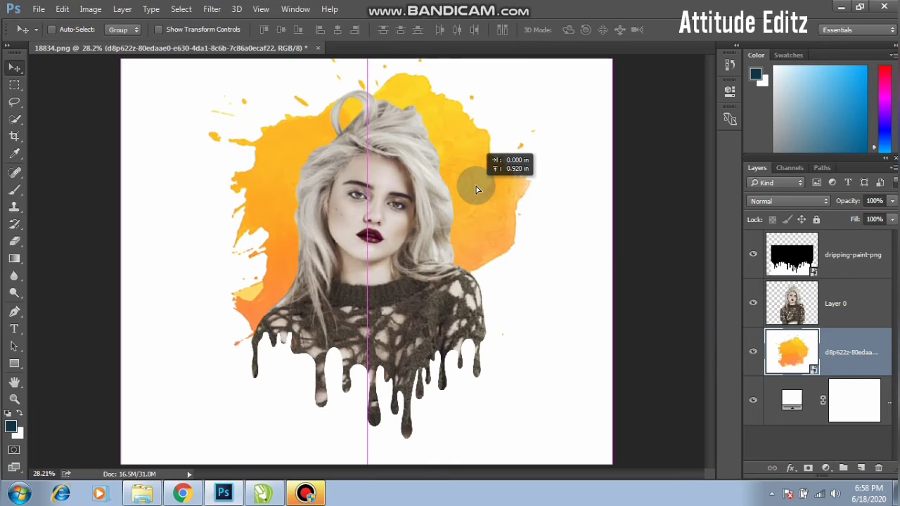
Step: Rotate the splash about 6.74° and hide the transform controls
left_click(200, 31)
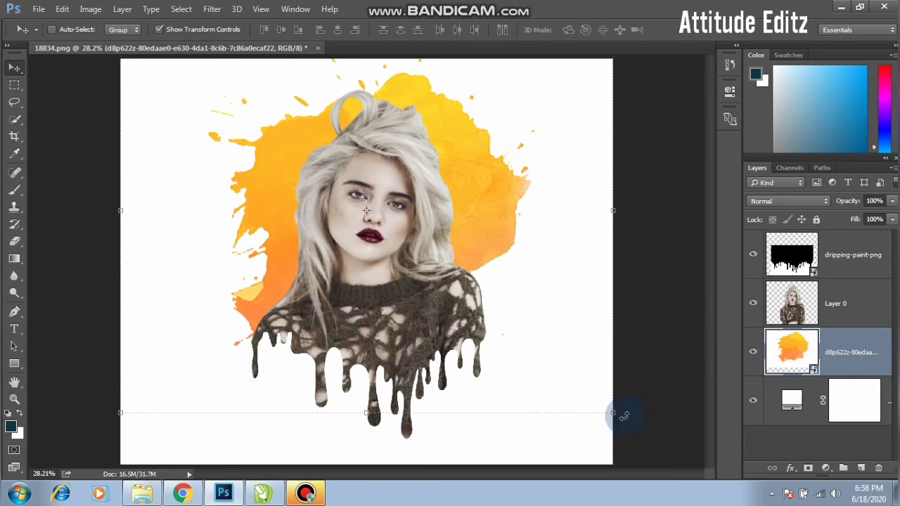
mouse_move(618, 416)
left_mouse_down()
mouse_move(608, 437)
mouse_move(590, 443)
mouse_move(583, 430)
left_mouse_up()
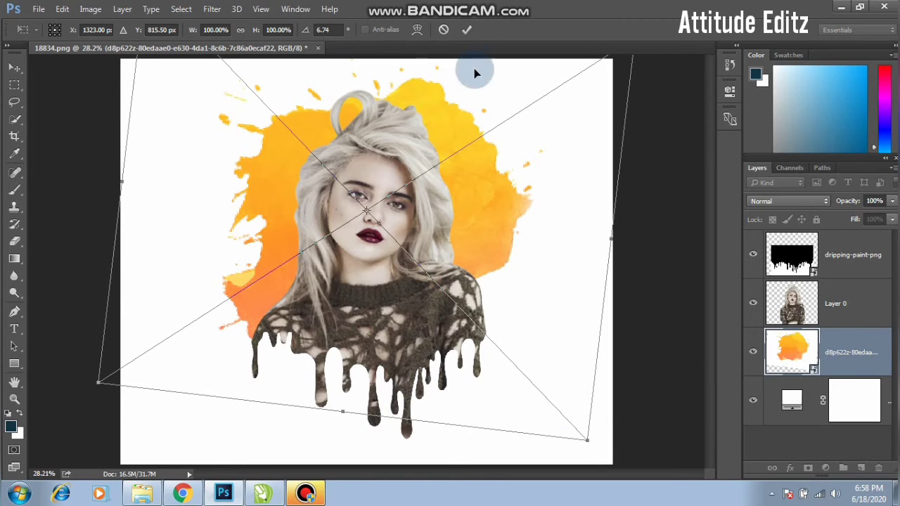
left_click(465, 31)
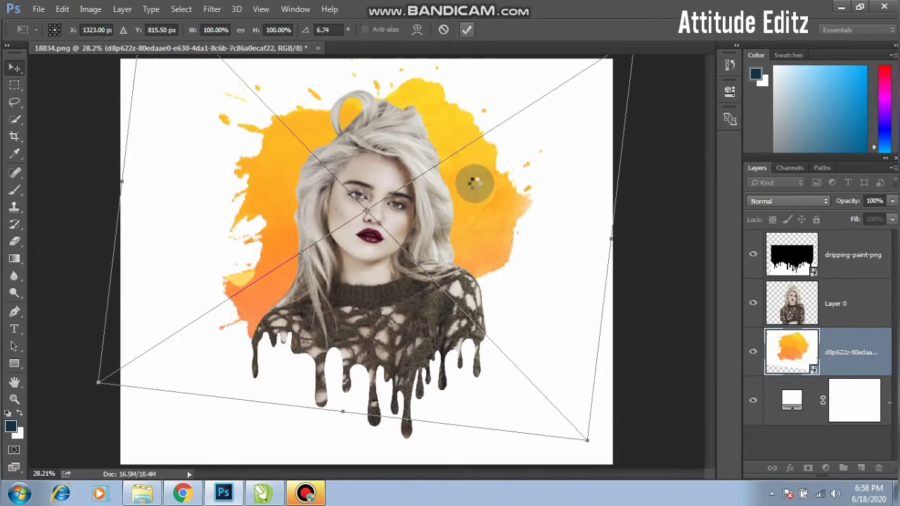
left_click_drag(493, 197, 493, 203)
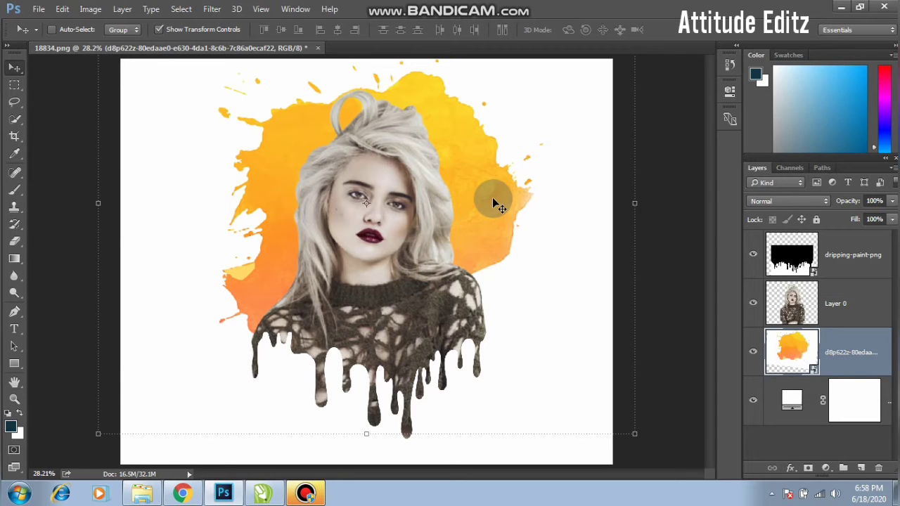
left_click(612, 237)
left_click(209, 31)
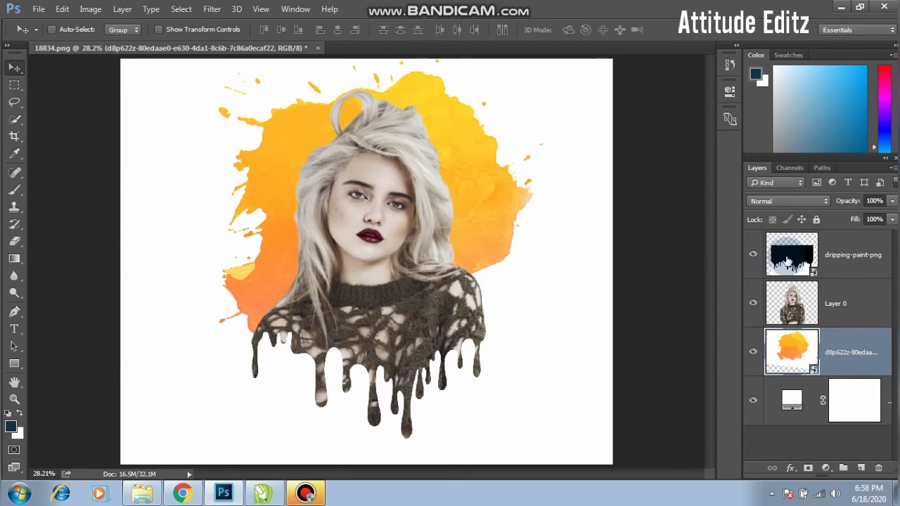
Step: Move the portrait, drip and splash layers down together, then select Layer 0
left_click(838, 311, "shift")
left_click(840, 277, "shift")
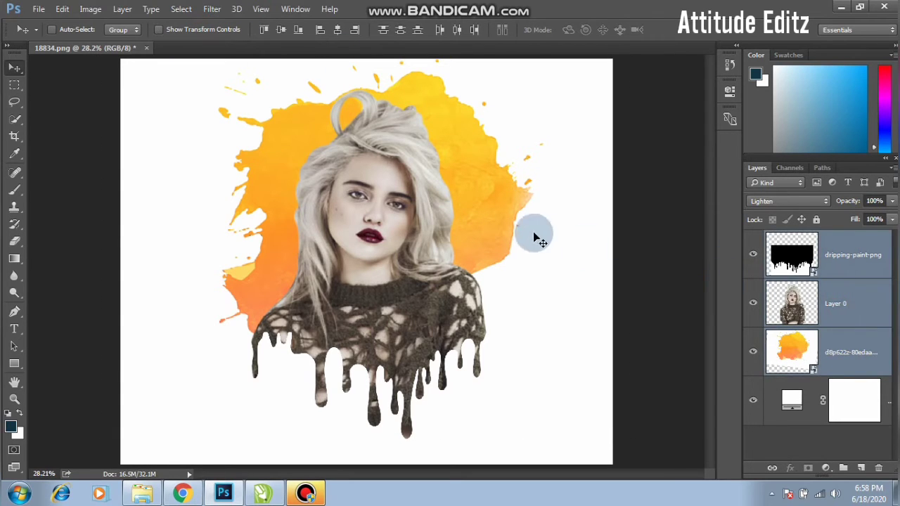
left_click_drag(445, 199, 442, 203)
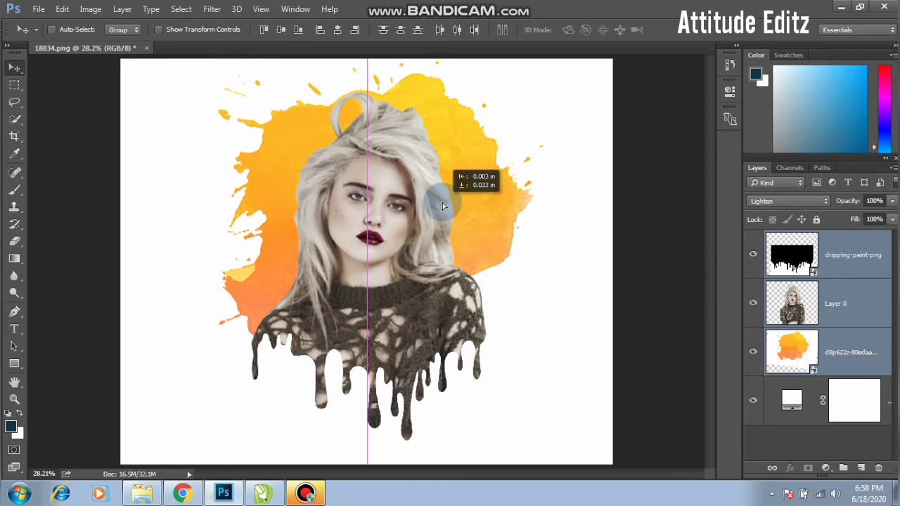
left_click_drag(442, 206, 443, 219)
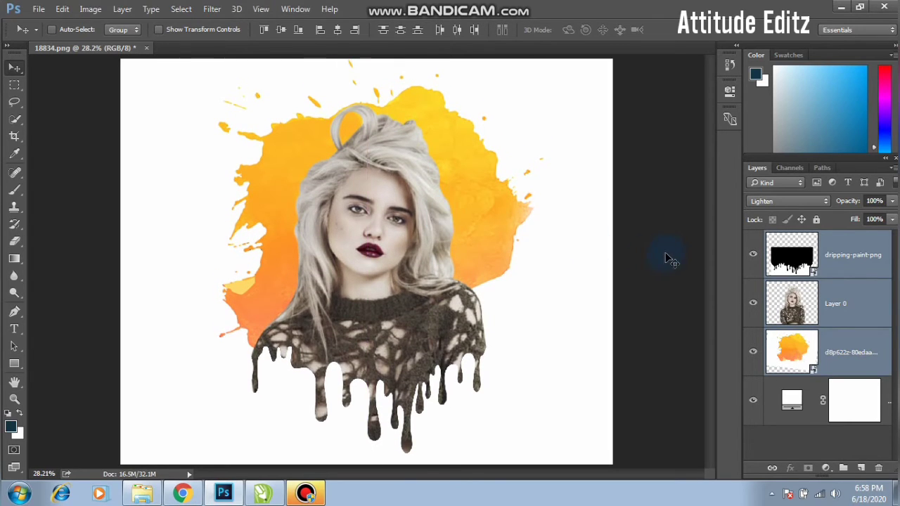
left_click(858, 256)
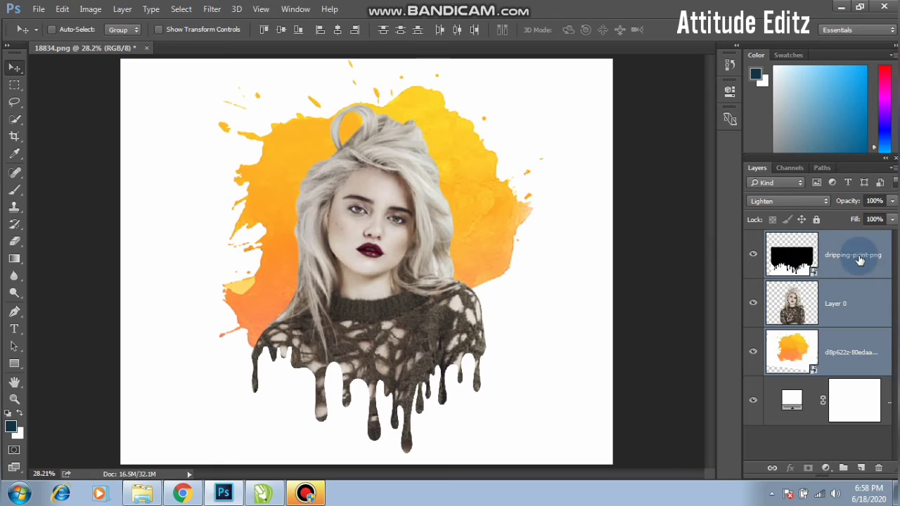
left_click(852, 309)
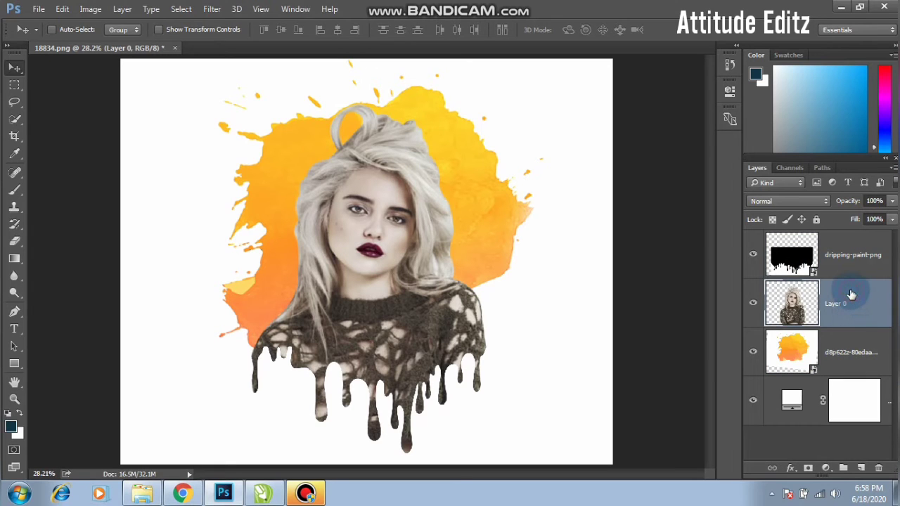
double_click(850, 294)
Step: Turn on a white Stroke effect for Layer 0 and try a 4 px size
mouse_move(381, 60)
left_mouse_down()
mouse_move(494, 91)
mouse_move(572, 89)
left_mouse_up()
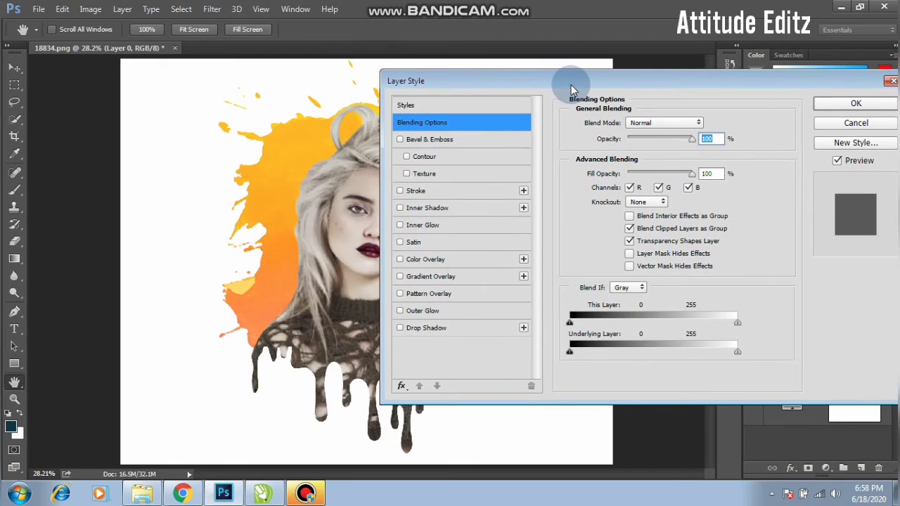
left_click(400, 226)
left_click(400, 190)
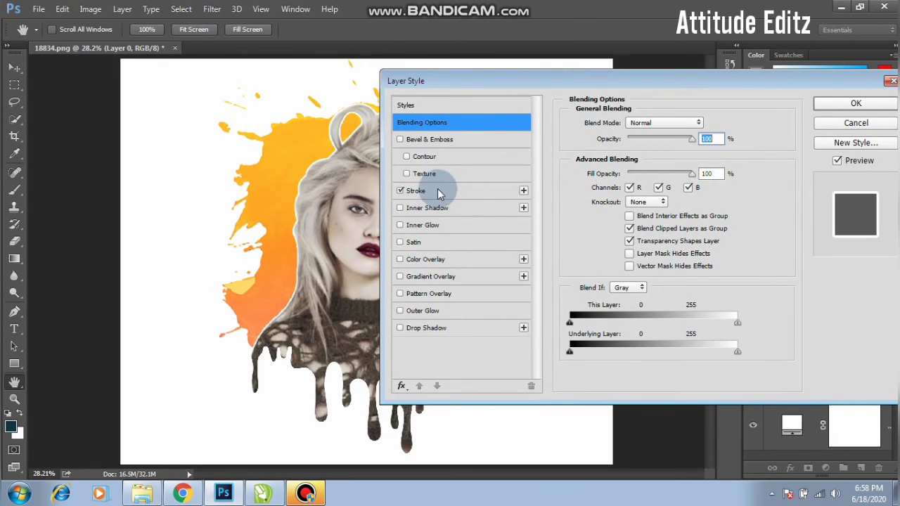
left_click(422, 191)
left_click_drag(619, 124, 622, 126)
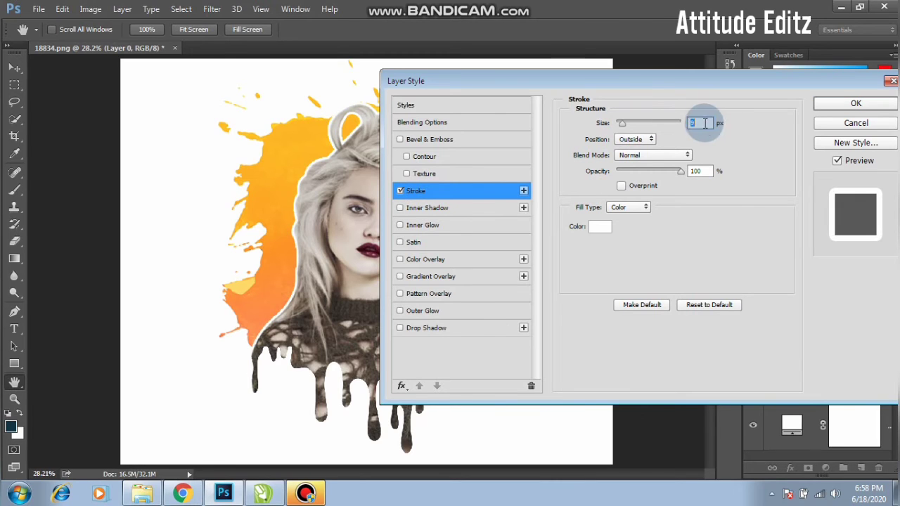
type("4")
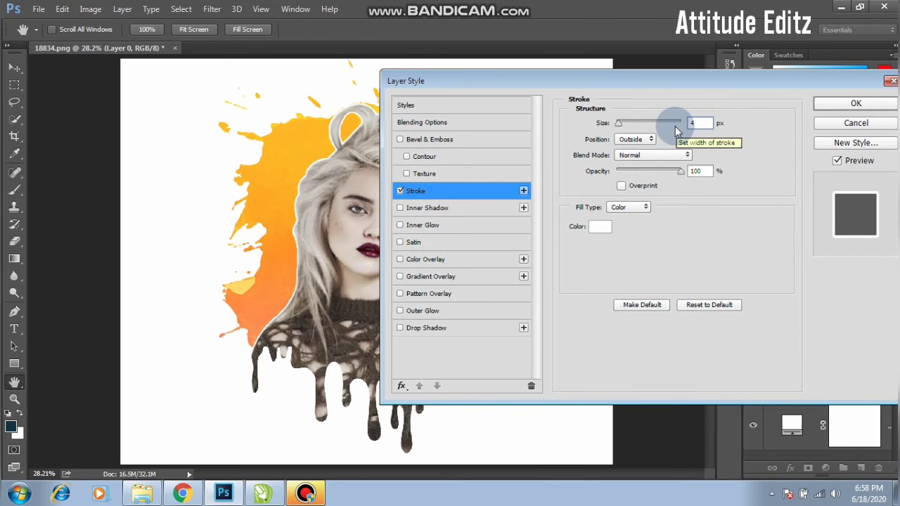
left_click(671, 153)
left_click(631, 139)
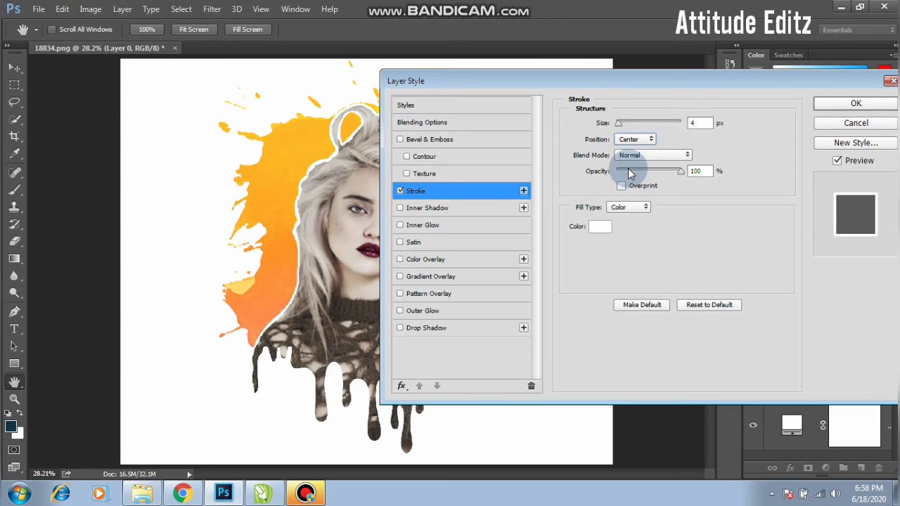
Step: Settle the stroke at 4 px, positioned Outside the portrait's edge
double_click(692, 124)
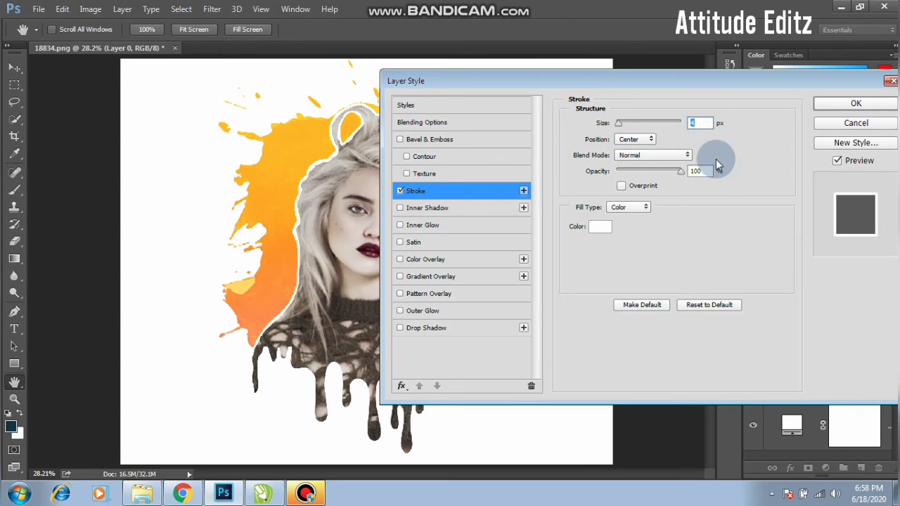
type("2")
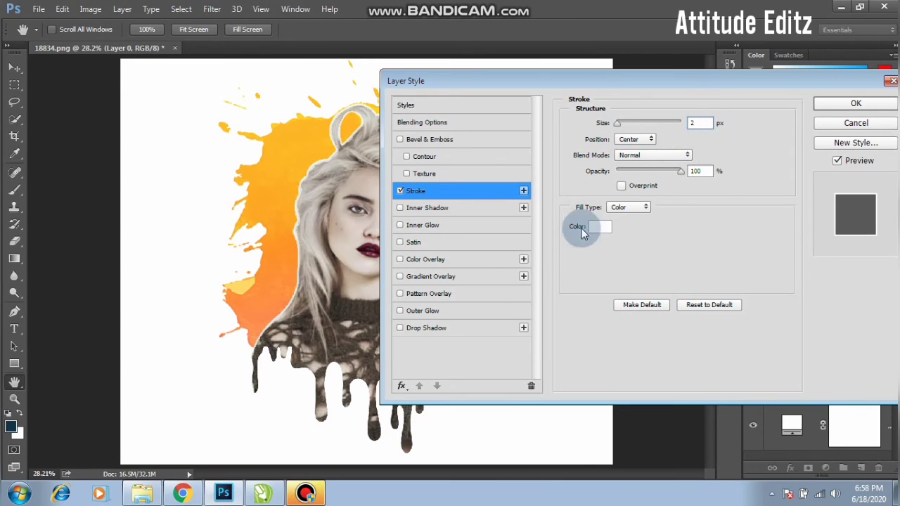
left_click(627, 139)
left_click(623, 158)
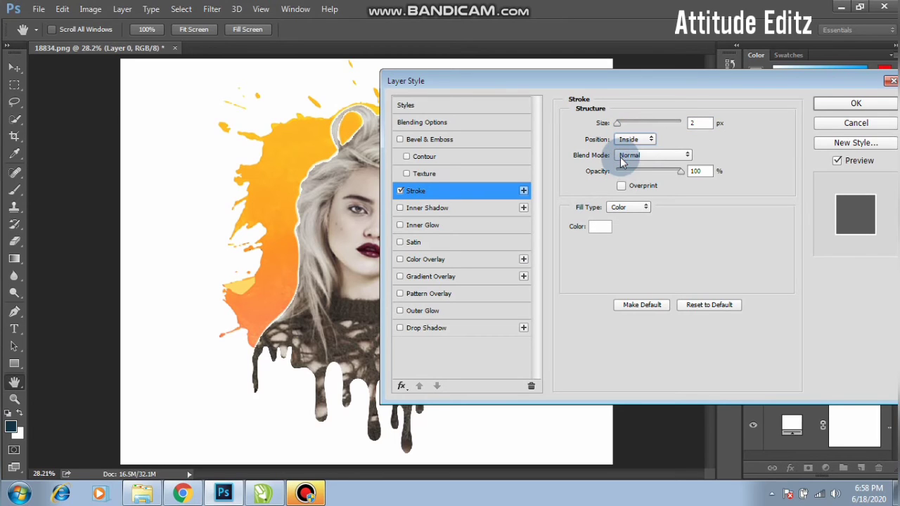
left_click(626, 139)
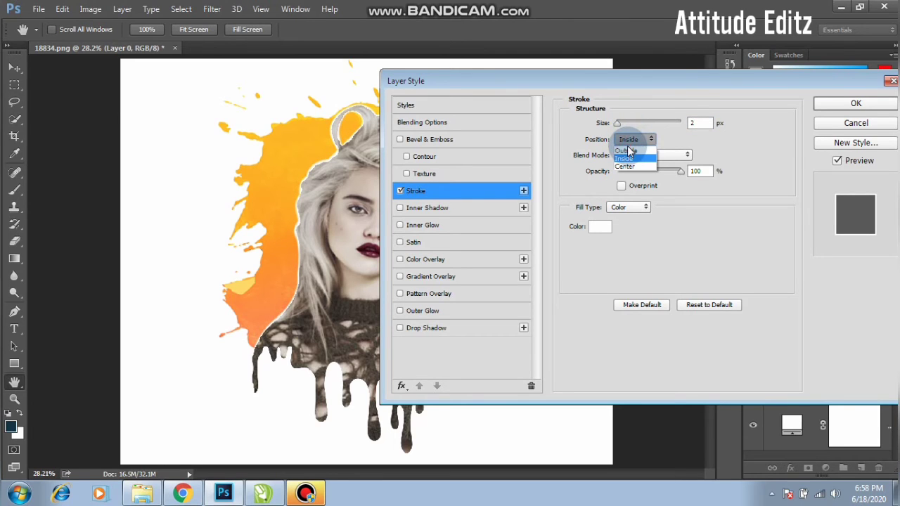
left_click(626, 151)
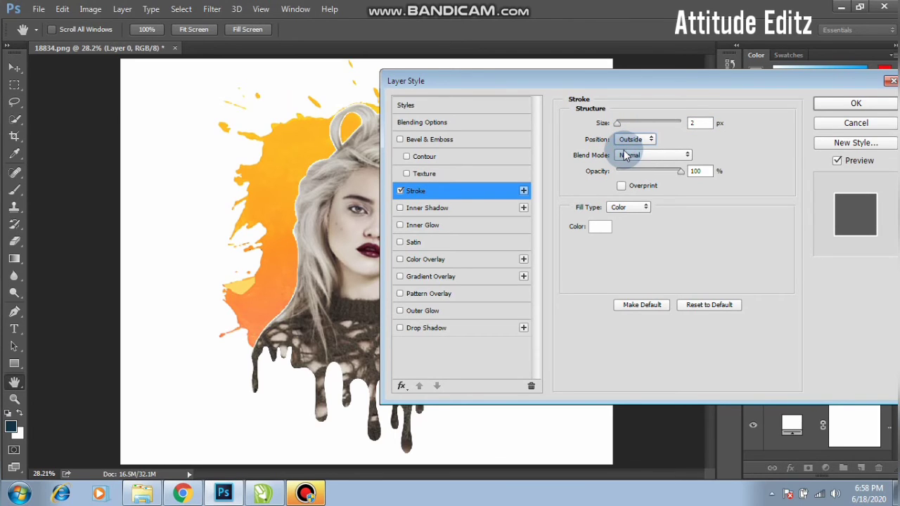
double_click(692, 123)
type("4")
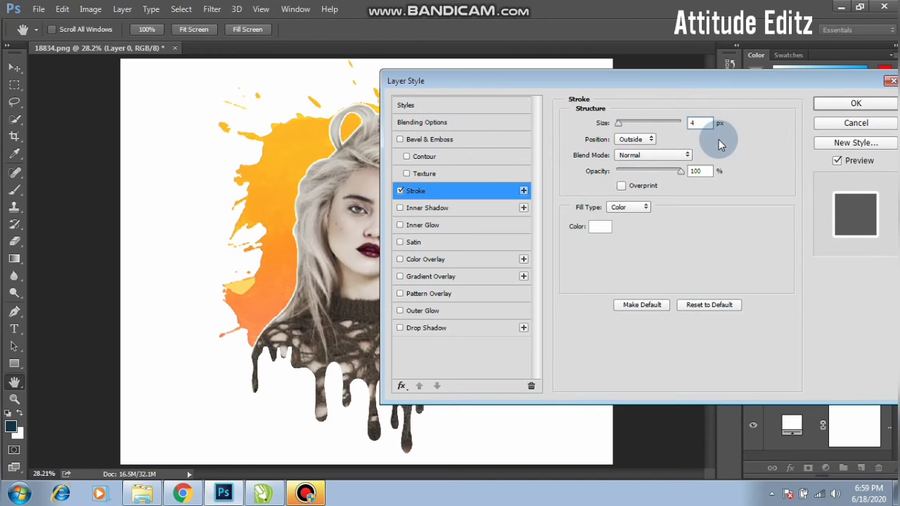
left_click(400, 328)
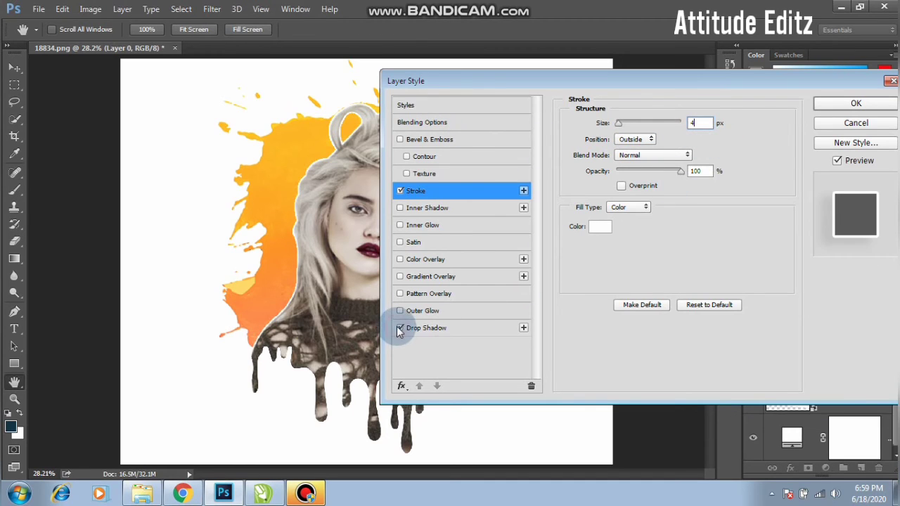
Step: Apply an Overlay drop shadow at 54% opacity, 26 px distance, with increased spread
left_click(425, 328)
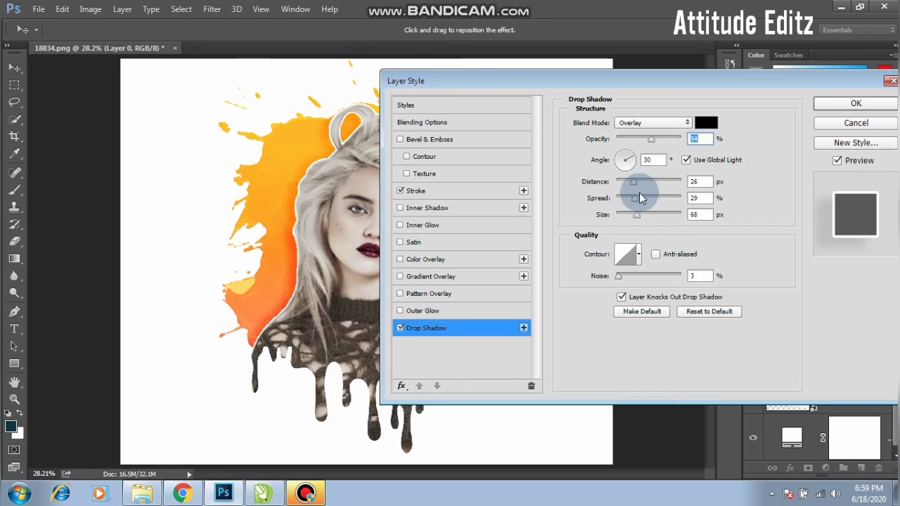
mouse_move(634, 198)
left_mouse_down()
mouse_move(645, 200)
mouse_move(635, 201)
mouse_move(643, 212)
mouse_move(635, 212)
left_mouse_up()
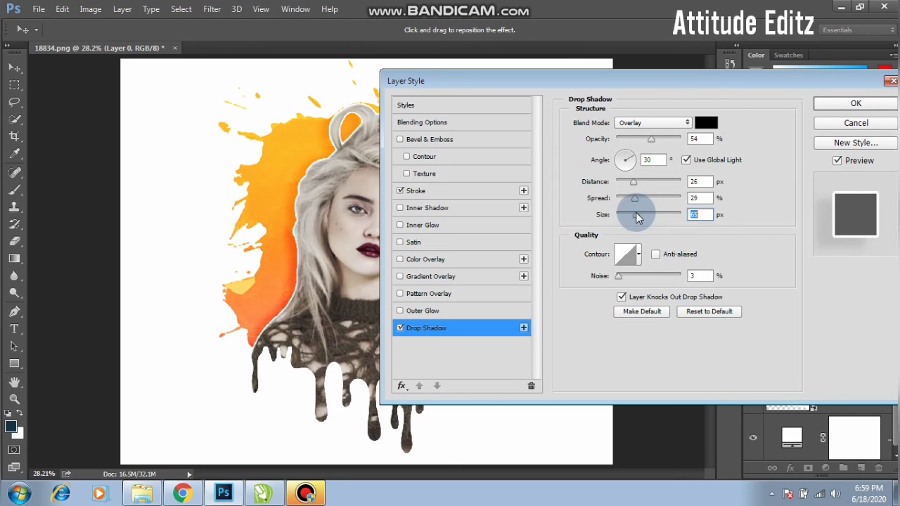
left_click(844, 104)
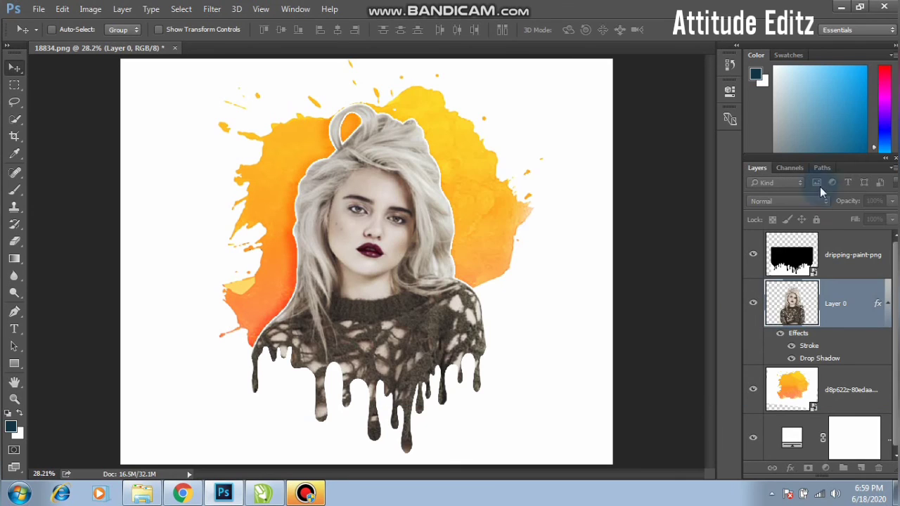
Step: Nudge the stroked portrait about 0.2 in lower into the splash
left_click_drag(414, 208, 420, 216)
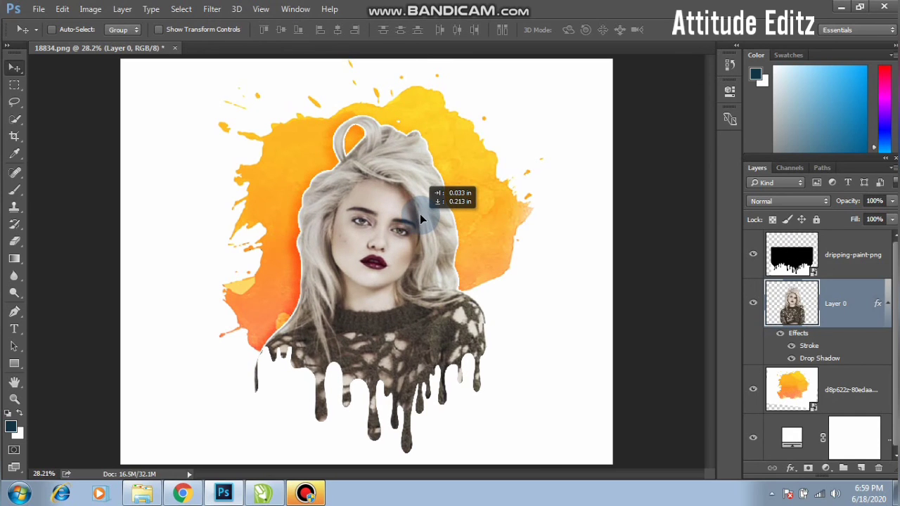
left_click_drag(419, 214, 418, 210)
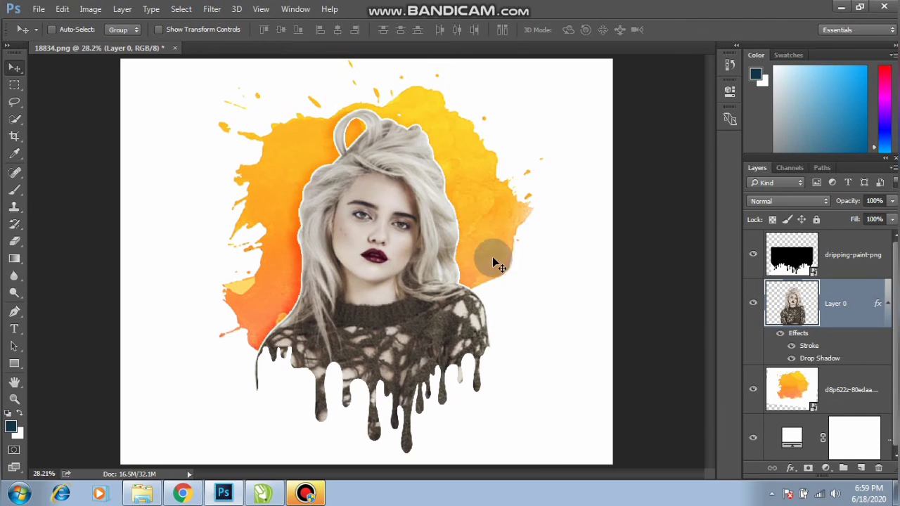